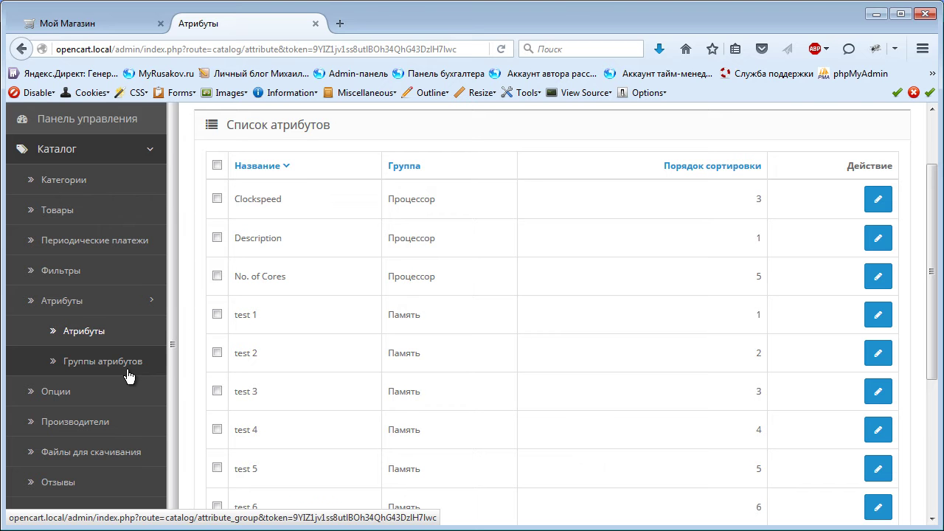
Compare the catalog's attribute groups list with its attributes list
click(128, 374)
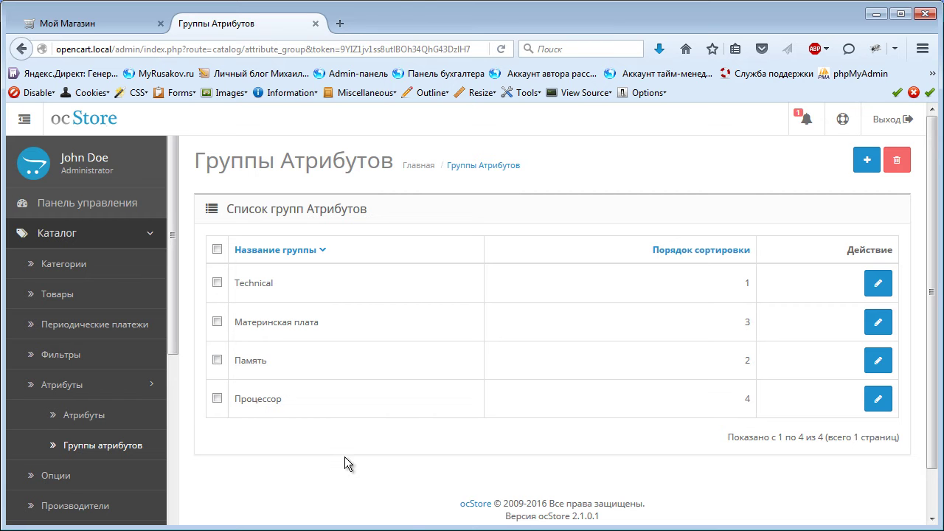
click(87, 416)
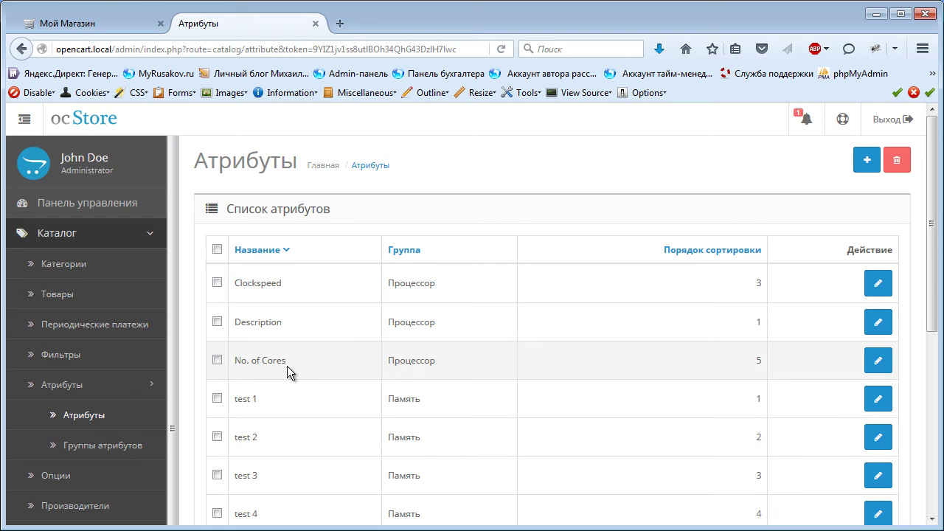
scroll(308, 342, down, 4)
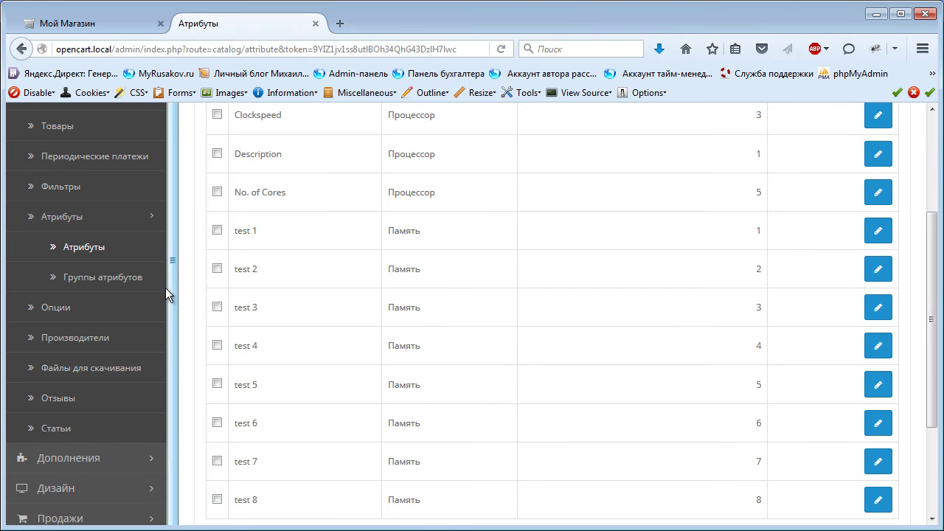
click(108, 284)
scroll(325, 446, down, 1)
drag(271, 354, 220, 358)
click(303, 354)
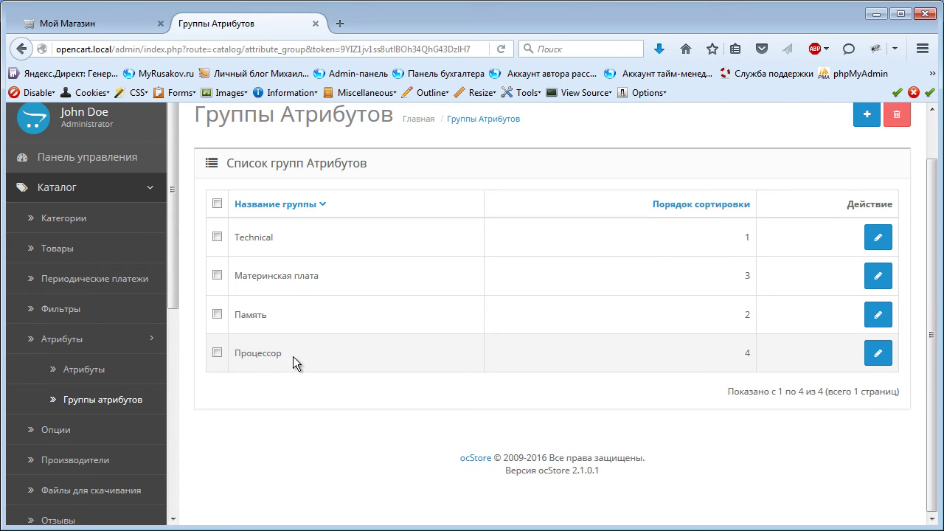
Examine the attributes list for the group and sort order assigned to each attribute
click(108, 377)
scroll(285, 375, down, 3)
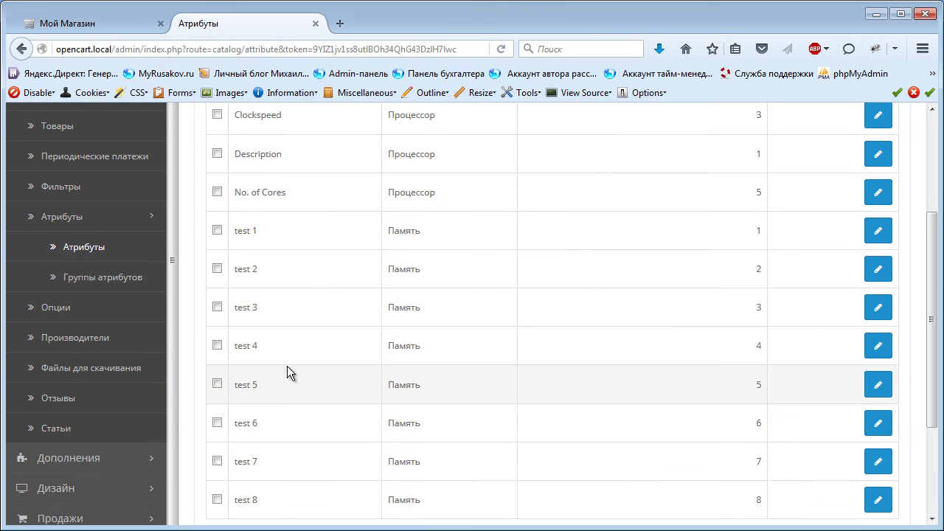
scroll(287, 369, down, 3)
scroll(368, 376, up, 4)
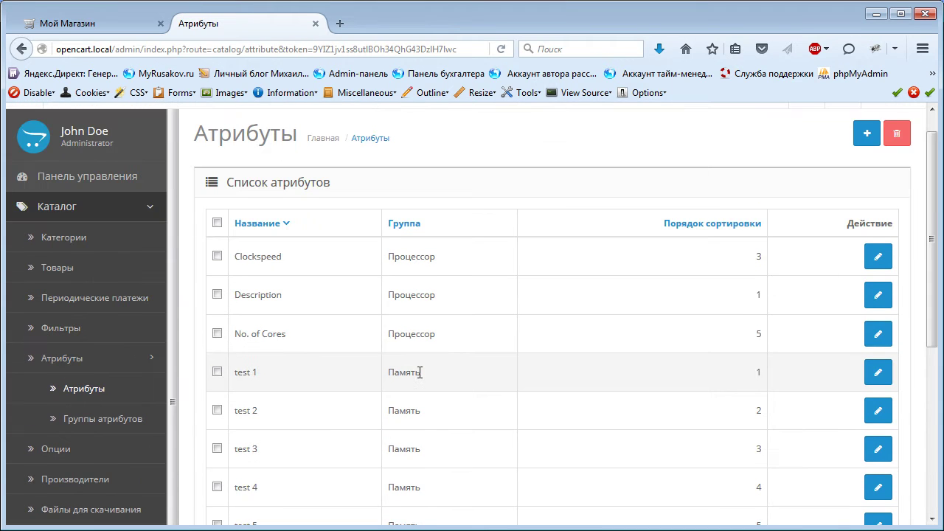
scroll(419, 372, down, 2)
scroll(384, 358, up, 2)
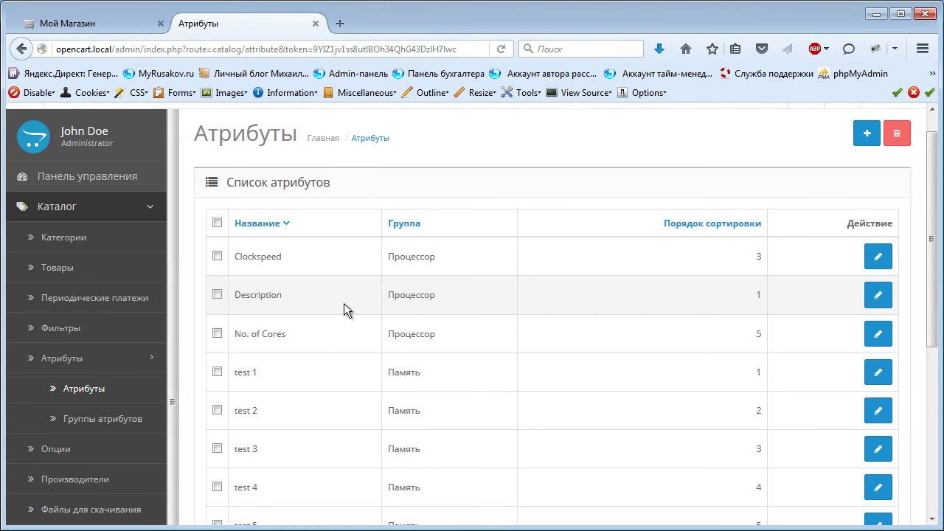
scroll(336, 299, down, 2)
scroll(325, 292, down, 3)
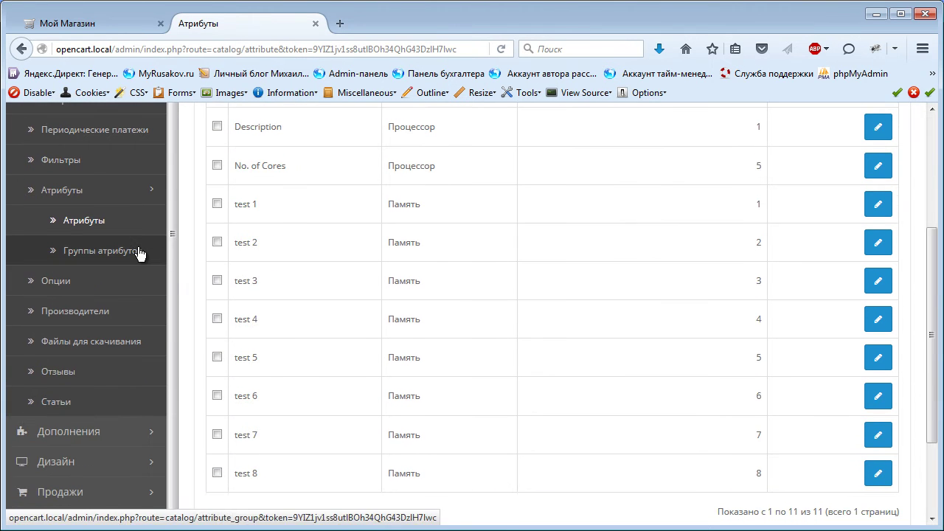
Review the attribute groups once more and return to the attributes list
click(139, 253)
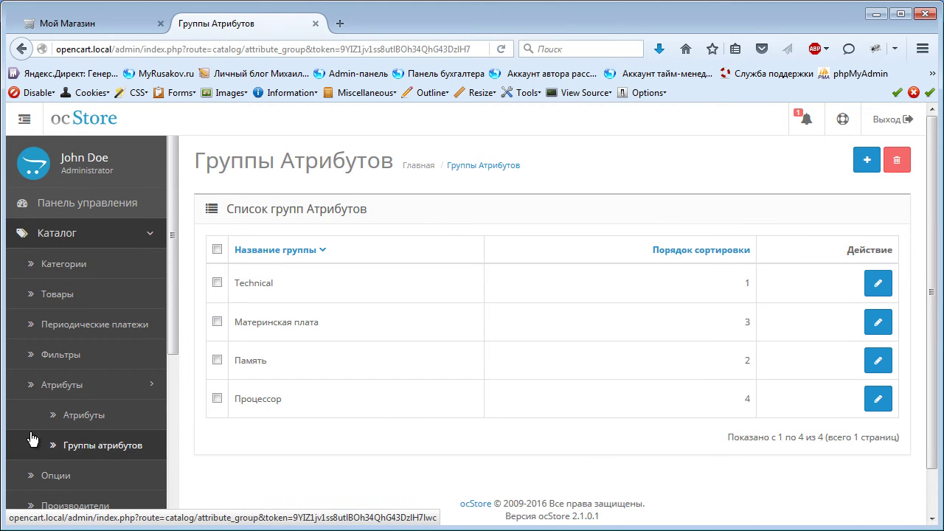
click(105, 416)
scroll(577, 298, down, 3)
scroll(487, 271, up, 1)
scroll(487, 271, up, 1)
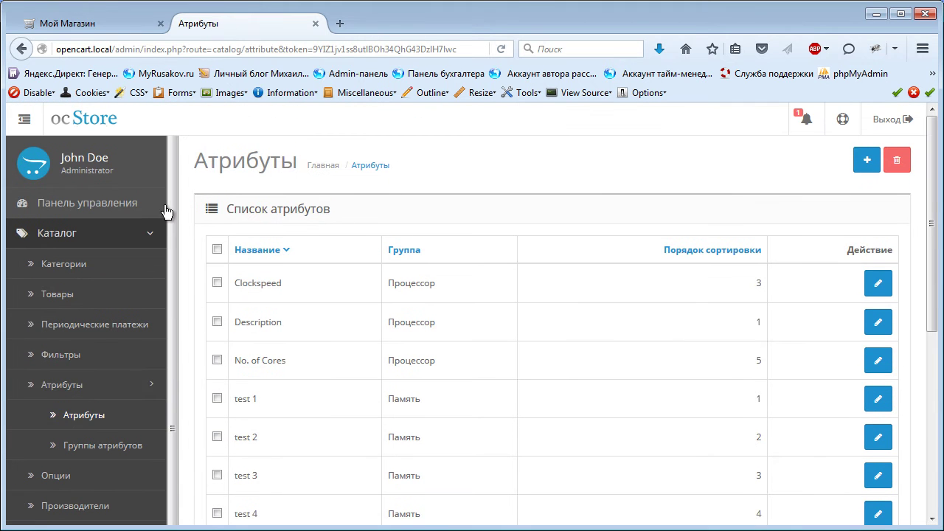
Open the Apple Cinema 30" product for editing and show its attributes
click(84, 297)
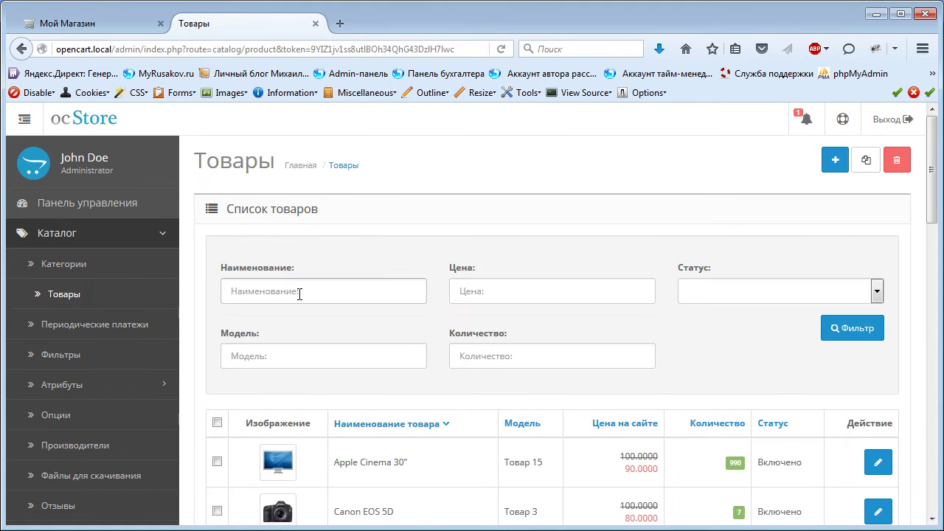
scroll(415, 362, down, 5)
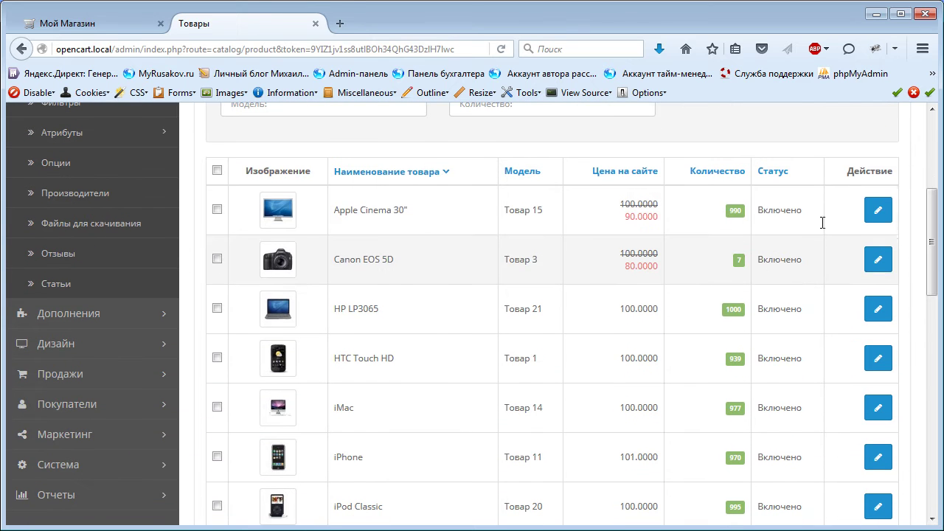
click(879, 209)
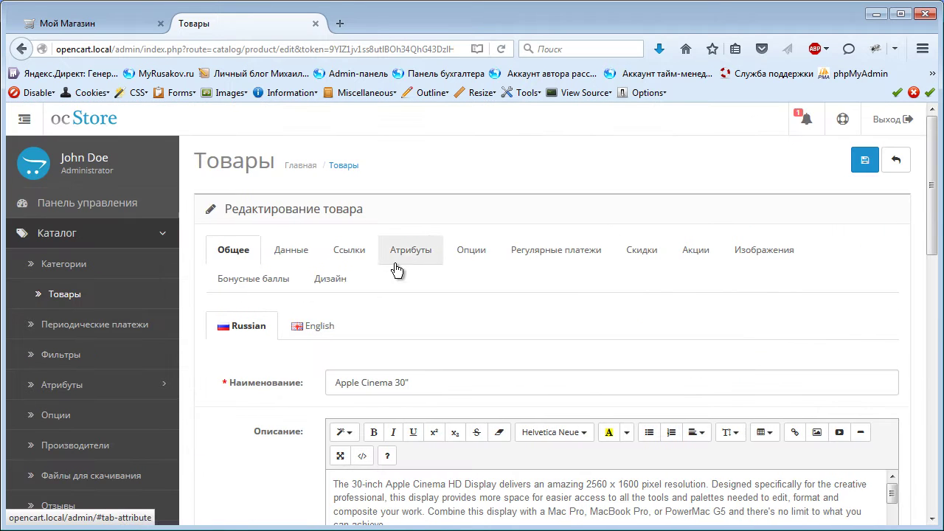
scroll(317, 273, down, 3)
scroll(320, 204, up, 2)
click(336, 169)
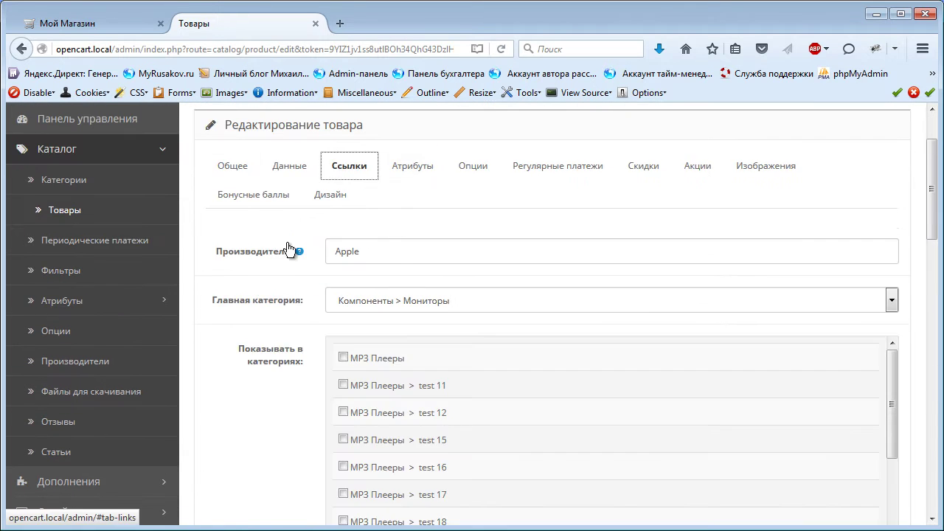
middle_click(209, 307)
middle_click(236, 401)
click(432, 244)
scroll(299, 354, down, 1)
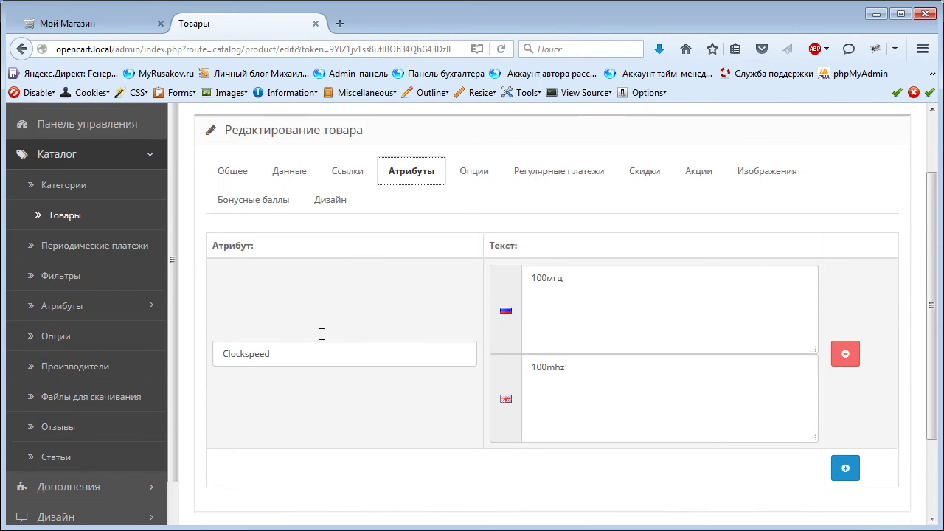
Add a second attribute row to the product and assign it the attribute test 1 from the Память group
scroll(298, 354, down, 2)
click(362, 267)
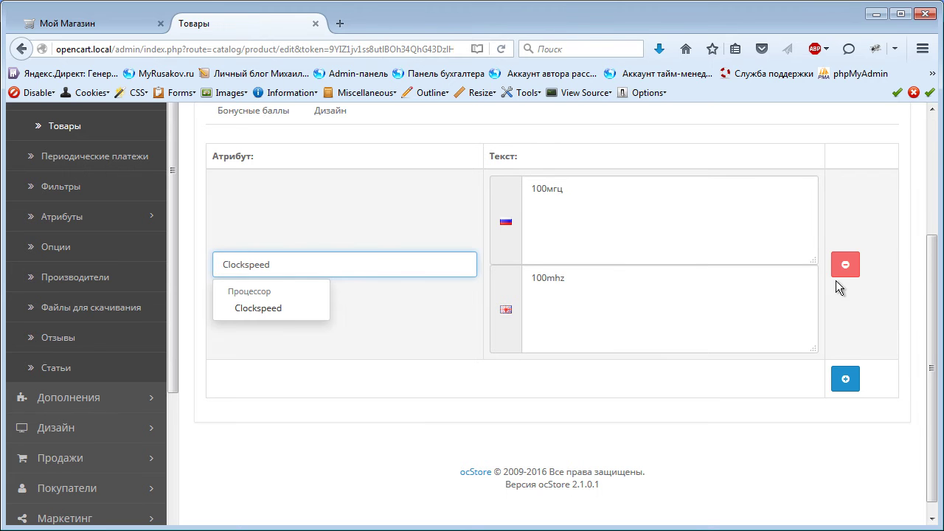
click(845, 379)
scroll(278, 353, down, 3)
click(273, 277)
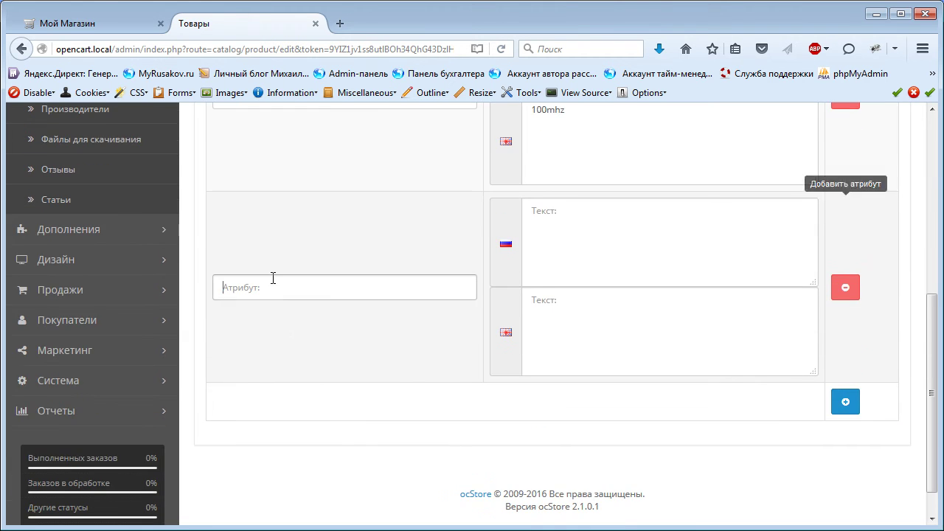
scroll(285, 322, down, 1)
scroll(281, 324, up, 3)
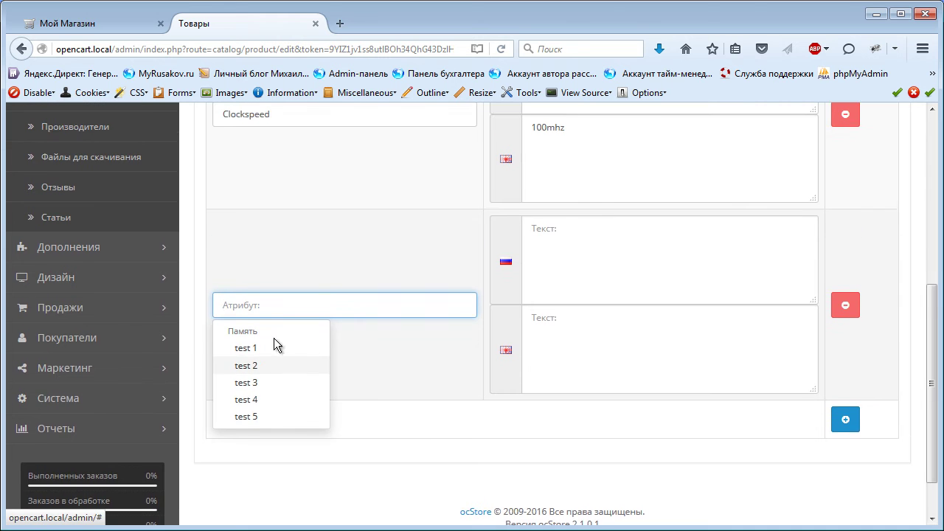
scroll(302, 332, down, 3)
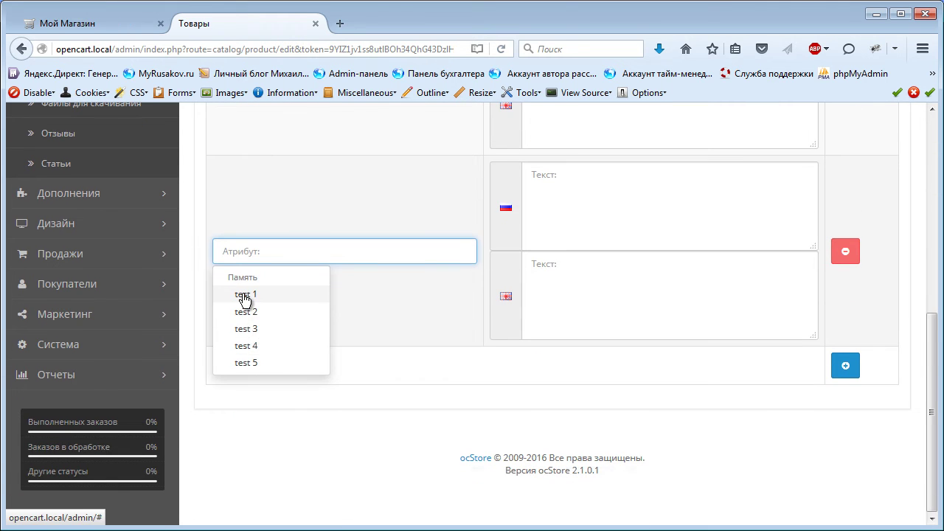
click(246, 295)
Enter DDR3 as the Russian and English text of the test 1 attribute and save the product
click(588, 238)
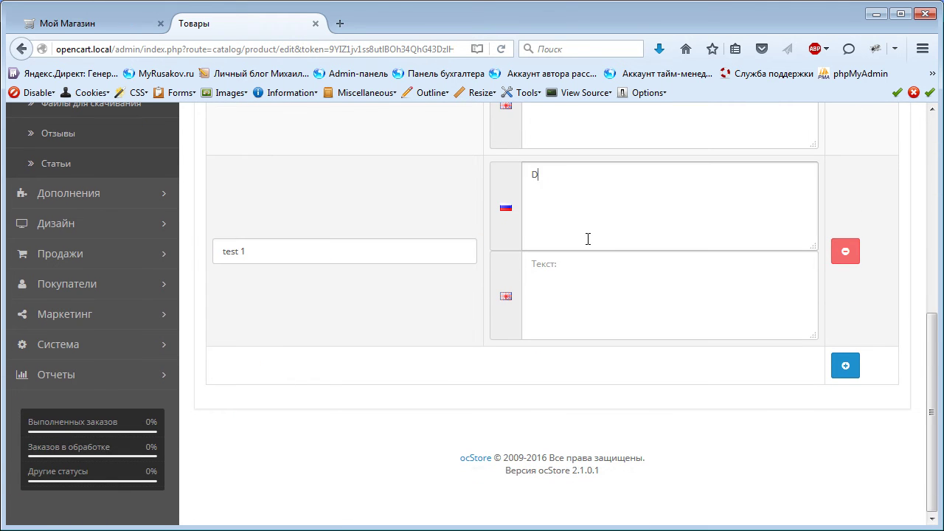
text(DDR3)
key(ctrl+a)
key(ctrl+c)
click(592, 314)
key(ctrl+v)
scroll(761, 454, up, 10)
click(806, 160)
Switch to the storefront, open the Apple Cinema 30" product page and look through its description for the attributes
click(95, 23)
scroll(374, 312, down, 6)
scroll(262, 333, down, 3)
scroll(266, 171, up, 5)
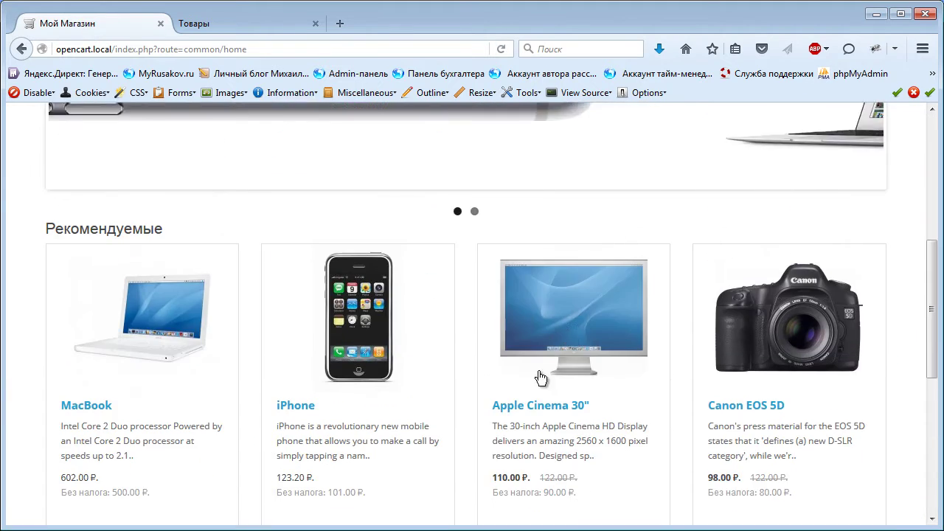
click(533, 402)
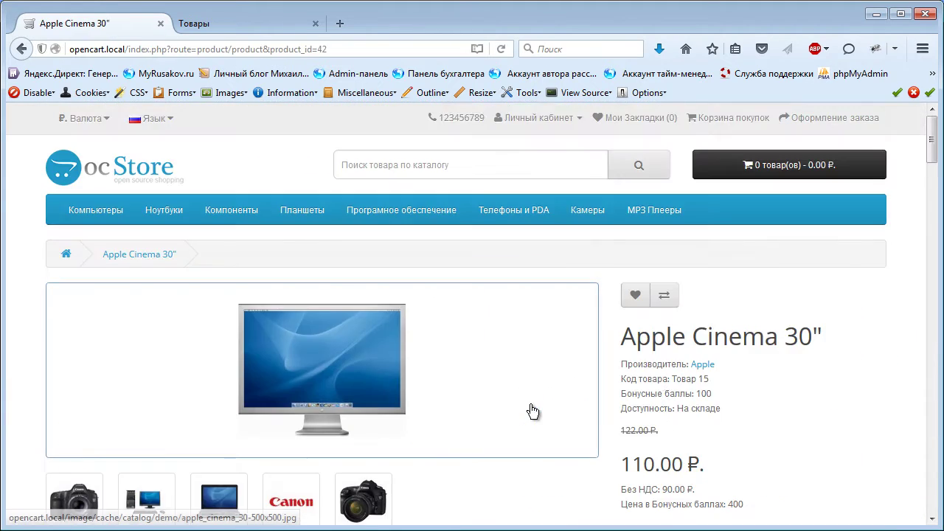
scroll(803, 292, down, 5)
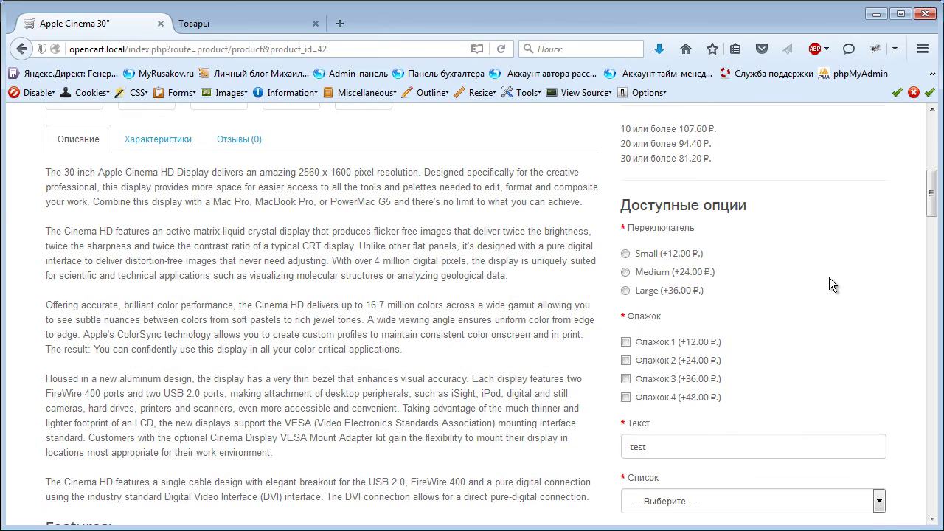
scroll(814, 278, down, 10)
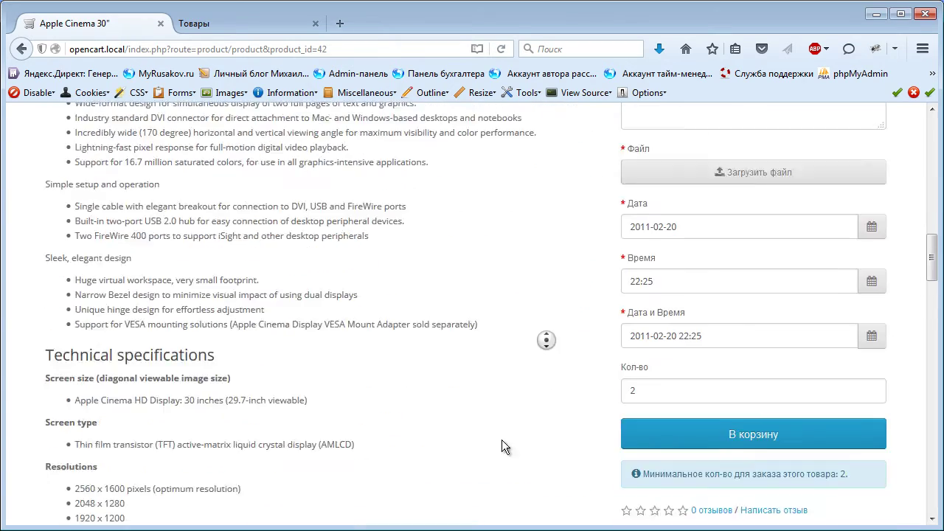
scroll(424, 310, up, 1)
scroll(325, 299, down, 5)
middle_click(308, 351)
Search the product page for "ddr", clear the search text and return to the beginning of the page
key(ctrl+f)
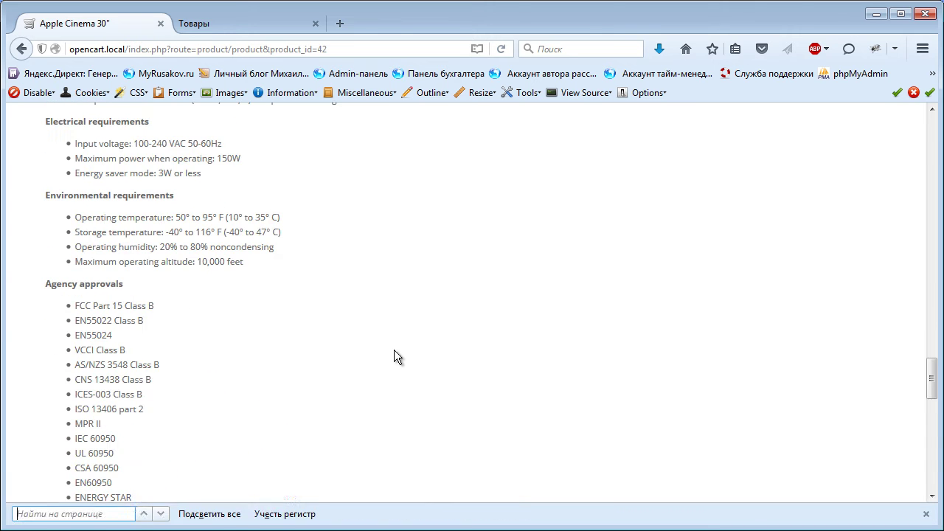
text(ddr)
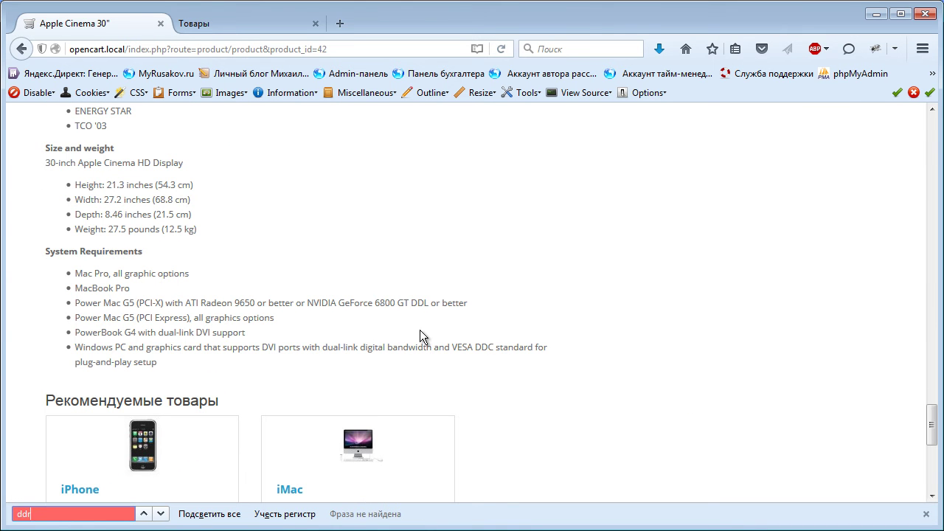
key(BackSpace)
key(BackSpace)
key(BackSpace)
middle_click(406, 332)
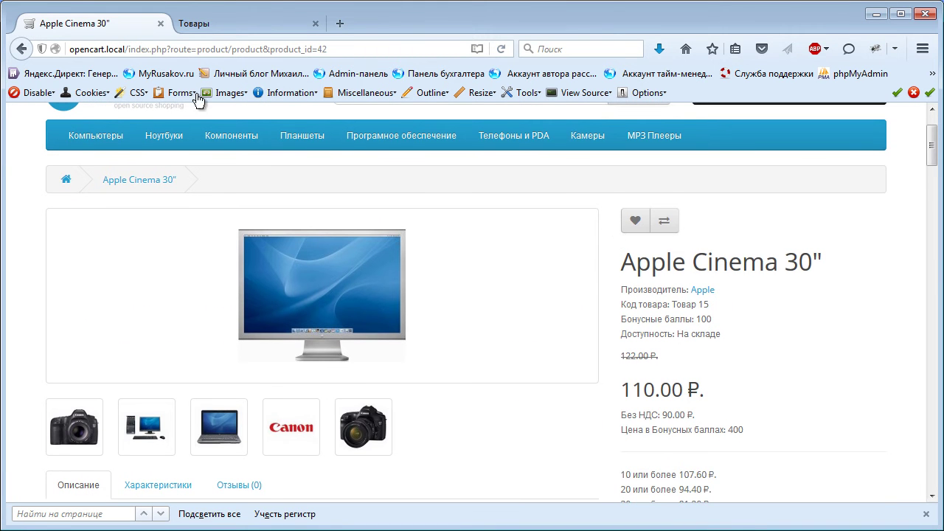
Show all products in the Компьютеры category of the storefront
mouse_move(118, 133)
click(168, 225)
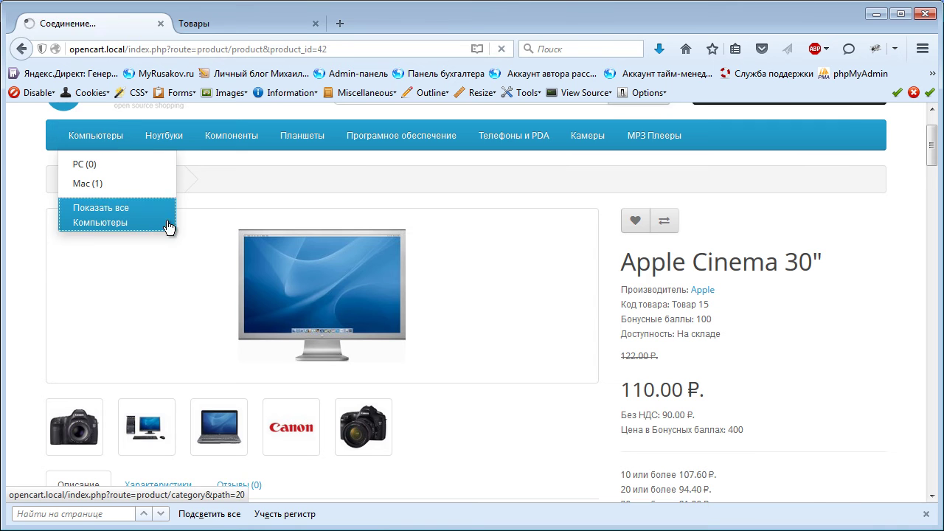
scroll(420, 339, down, 3)
scroll(299, 273, up, 1)
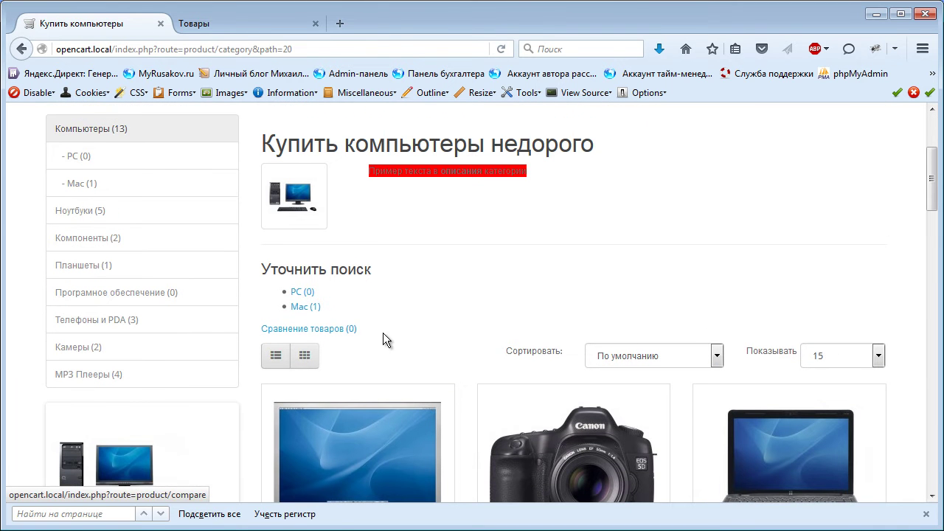
click(231, 23)
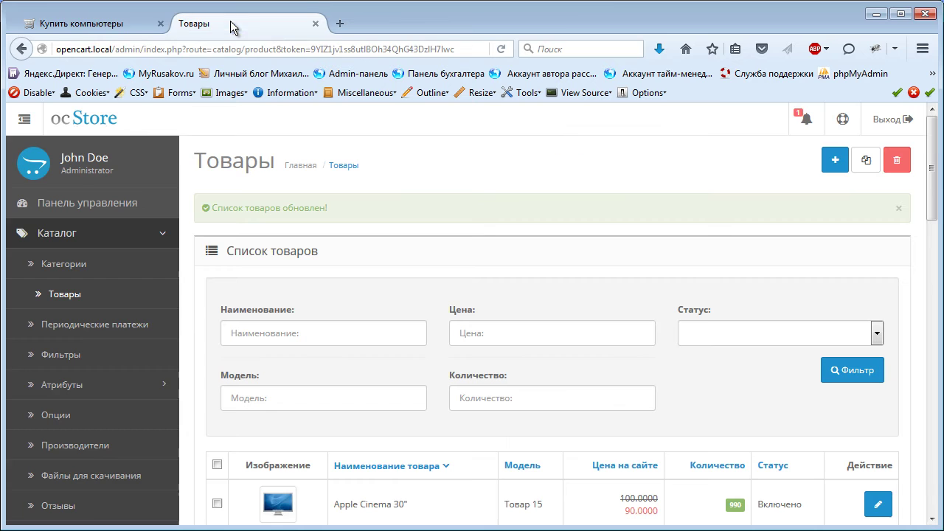
click(114, 28)
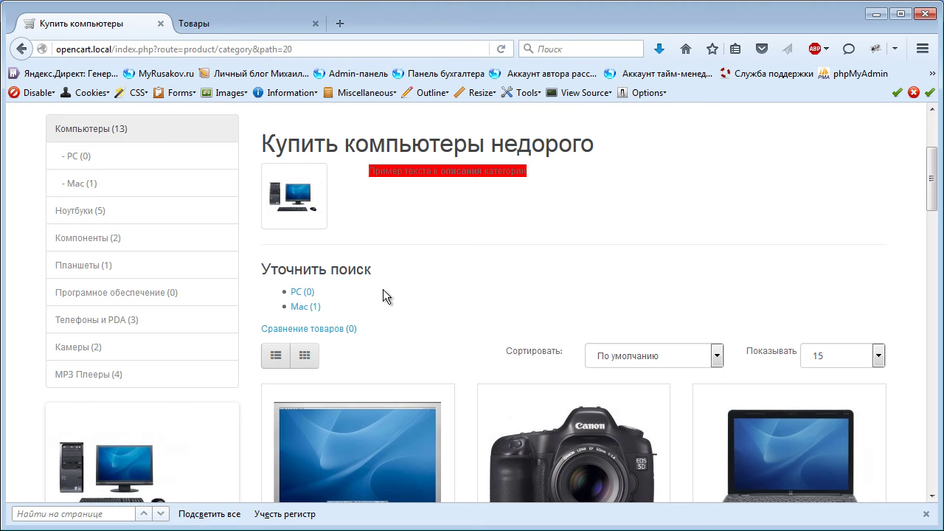
click(206, 28)
click(96, 24)
Open the HP LP3065 product in a separate browser tab and examine its characteristics table
drag(761, 453, 365, 26)
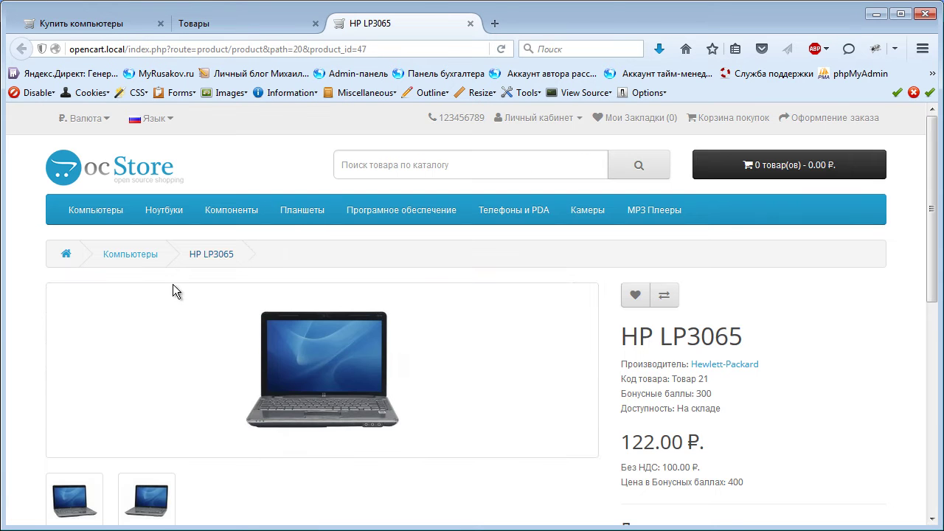
scroll(807, 362, down, 4)
click(239, 276)
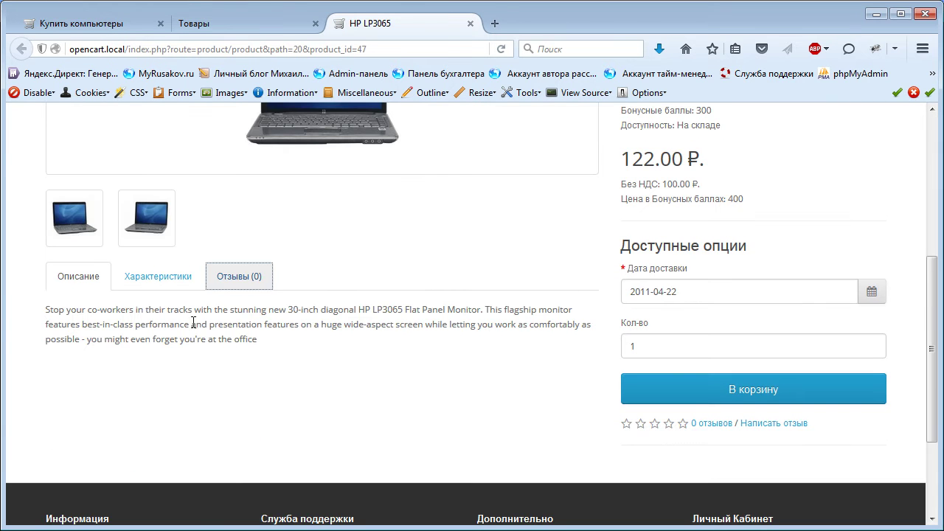
click(148, 276)
drag(419, 340, 508, 400)
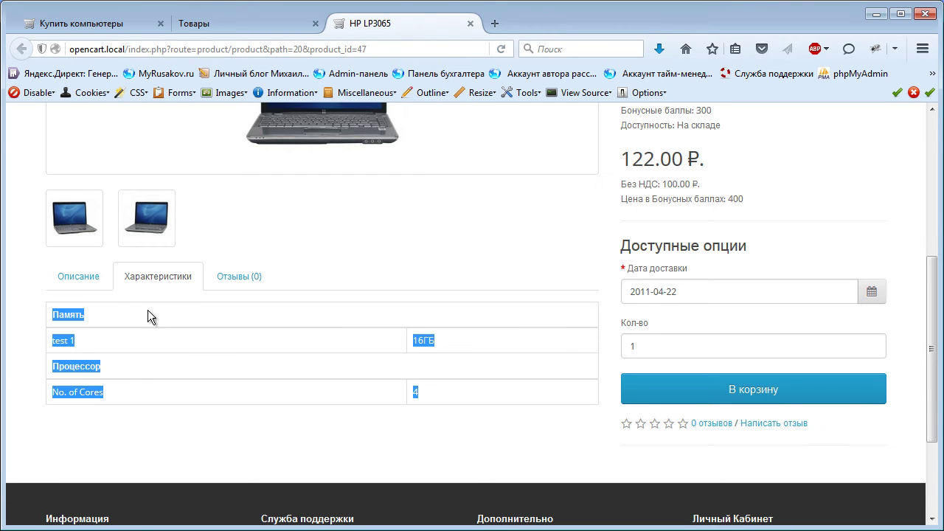
click(76, 325)
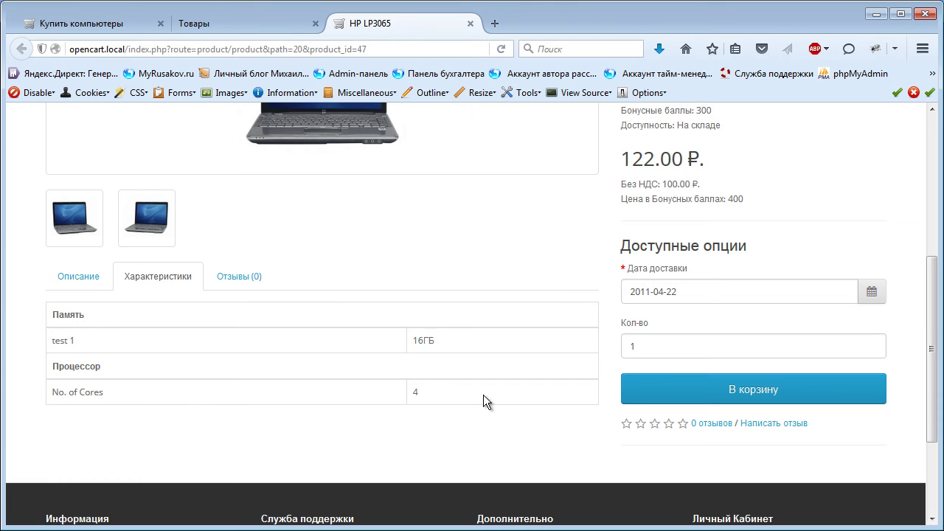
Look through the description and characteristics of the HP LP3065 on its product page
click(87, 286)
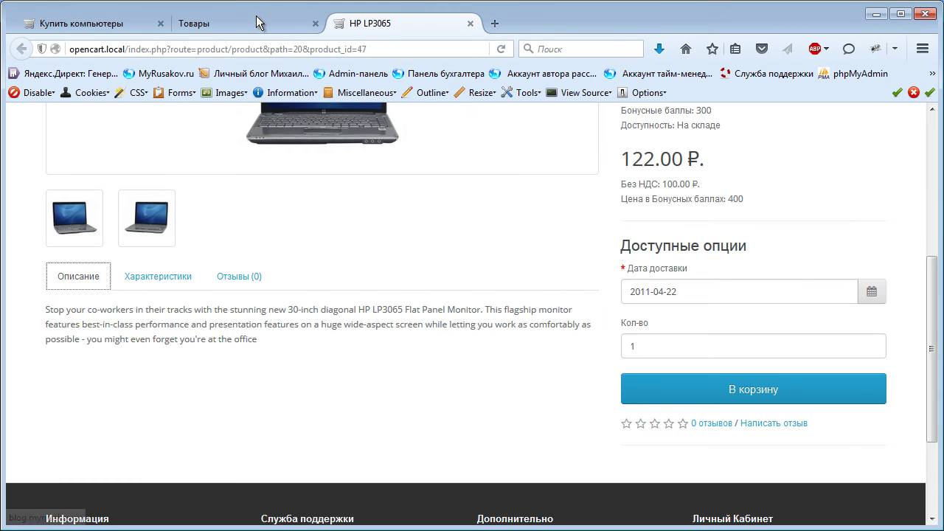
scroll(236, 280, up, 7)
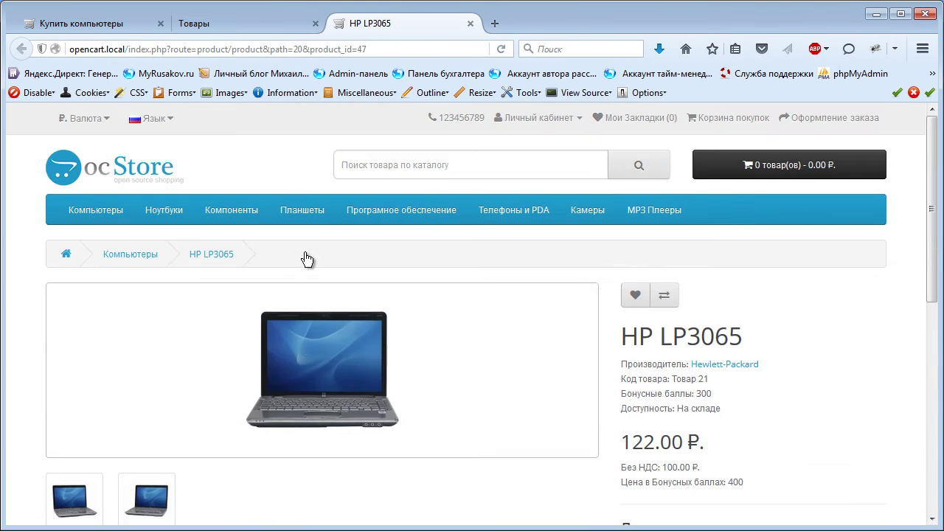
scroll(28, 342, down, 5)
click(164, 258)
scroll(22, 299, up, 5)
click(263, 22)
click(344, 23)
scroll(744, 324, down, 6)
scroll(795, 328, up, 5)
middle_click(815, 336)
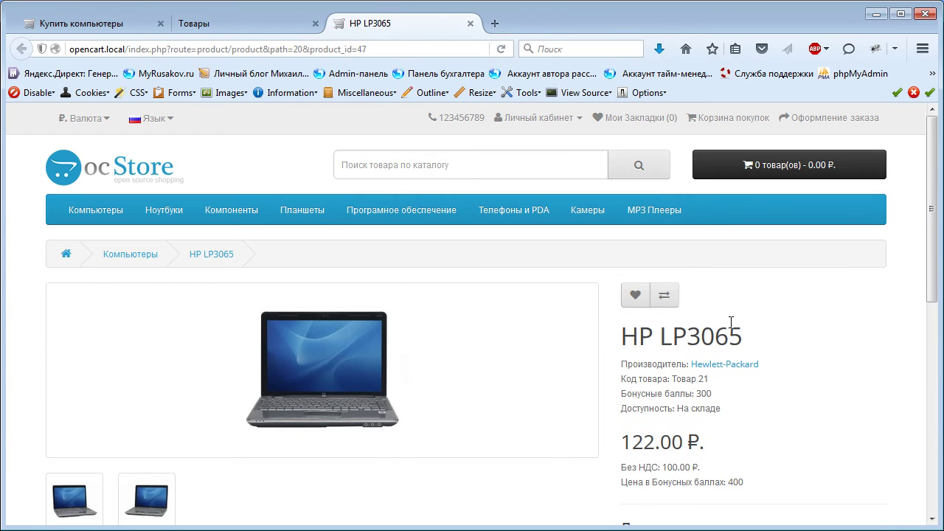
Add the HP LP3065 and, from the Компьютеры category, the Apple Cinema 30" to the product comparison
click(663, 295)
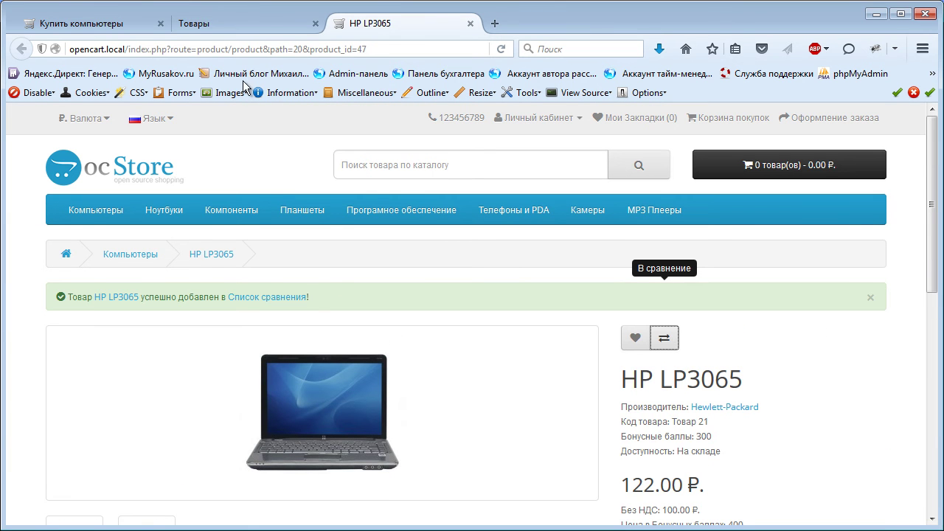
click(151, 255)
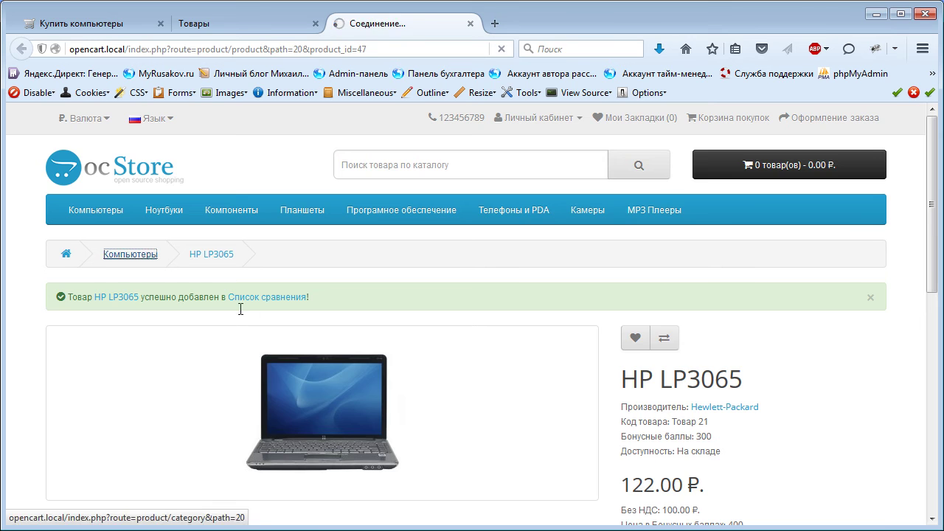
scroll(257, 325, down, 6)
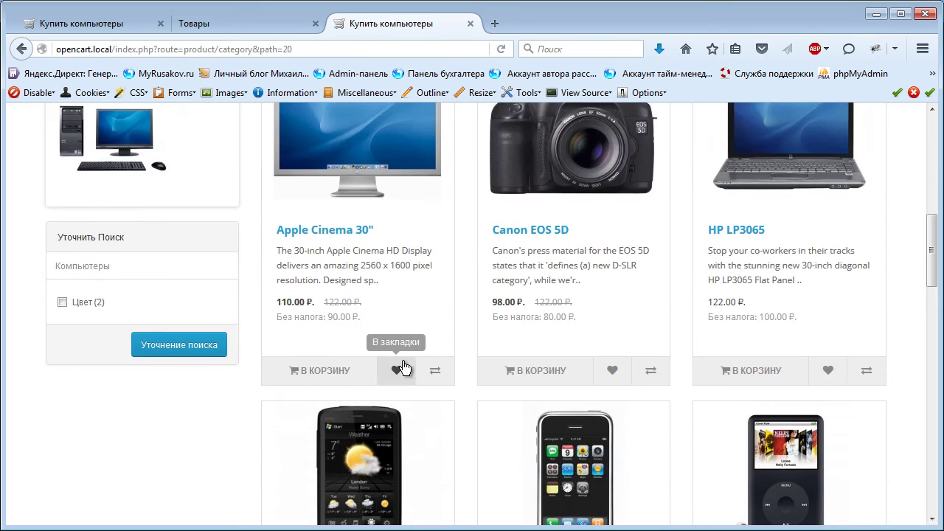
click(434, 371)
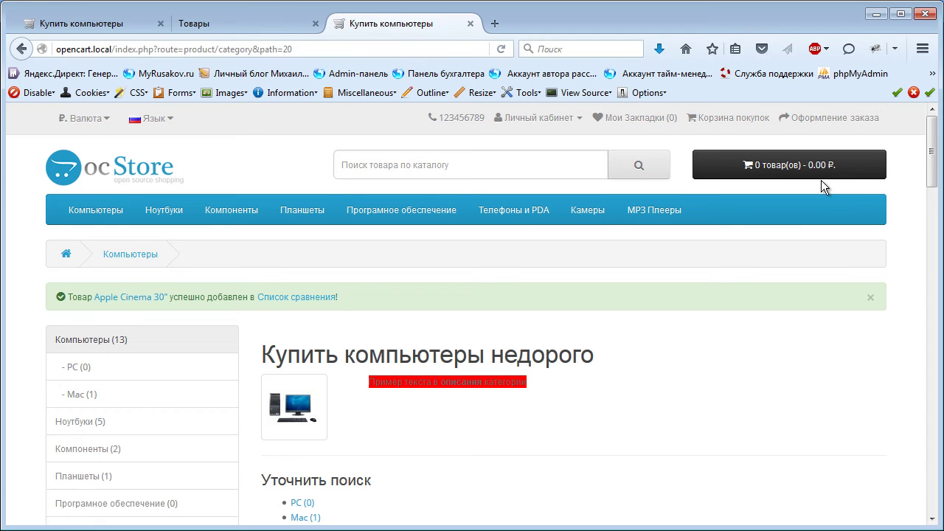
Open the comparison list and look through the product rows down to the attributes
click(291, 297)
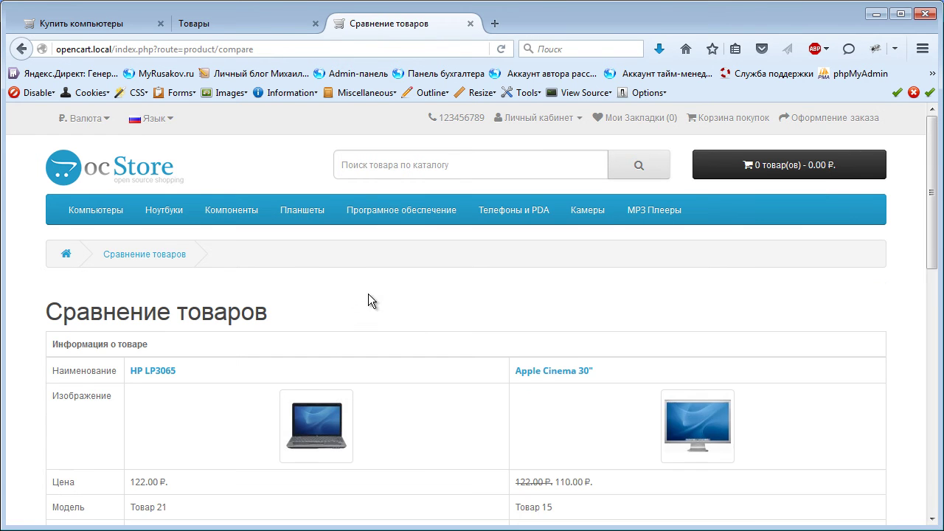
scroll(444, 335, down, 2)
scroll(24, 233, down, 2)
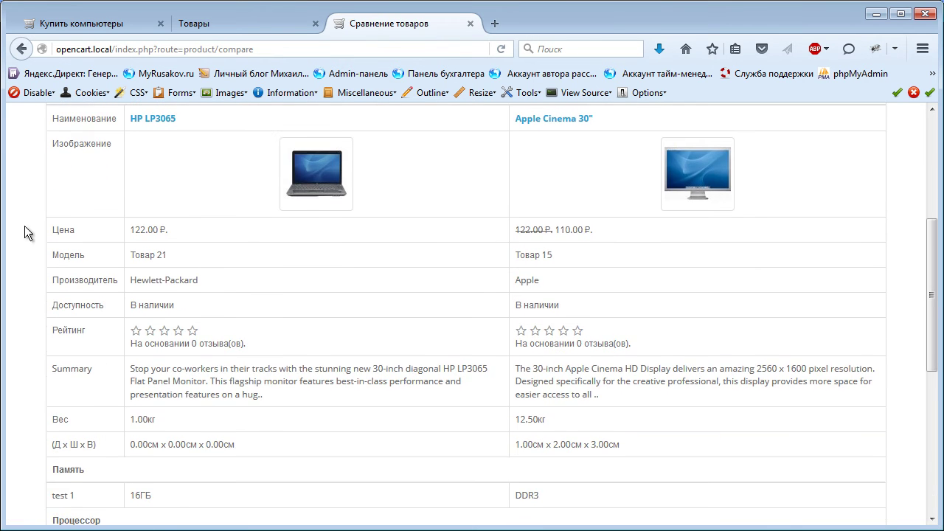
scroll(62, 233, down, 2)
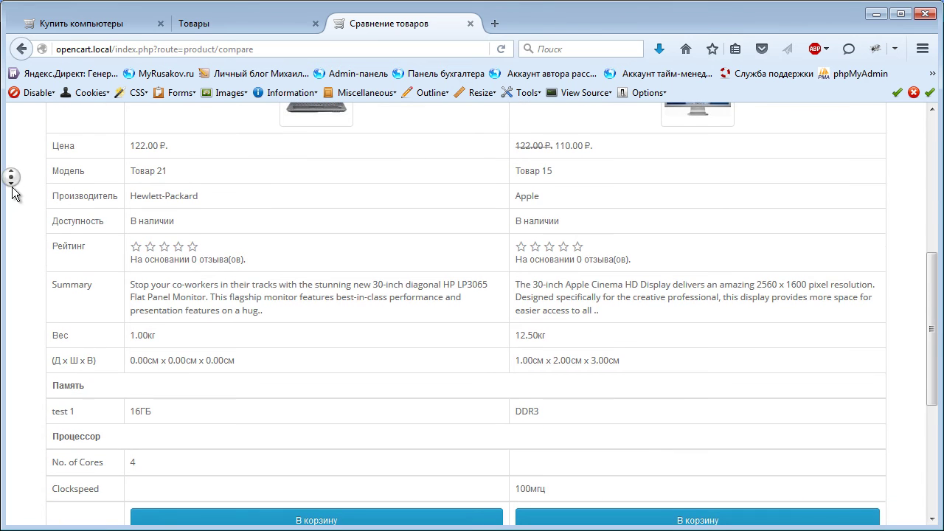
scroll(27, 258, down, 4)
scroll(27, 258, up, 3)
Highlight the Память and Процессор group headings and compare the attributes of both products beneath them
drag(42, 320, 148, 323)
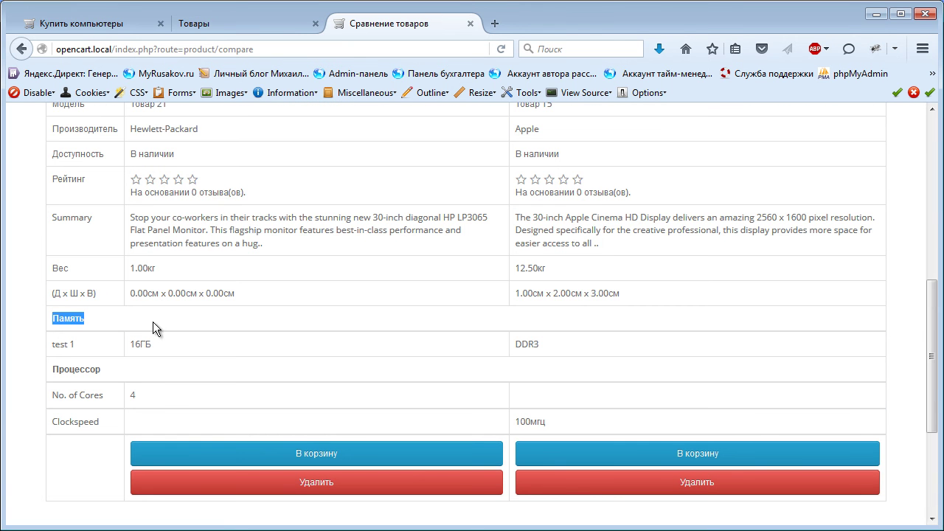
drag(33, 369, 117, 367)
click(117, 366)
scroll(503, 317, up, 1)
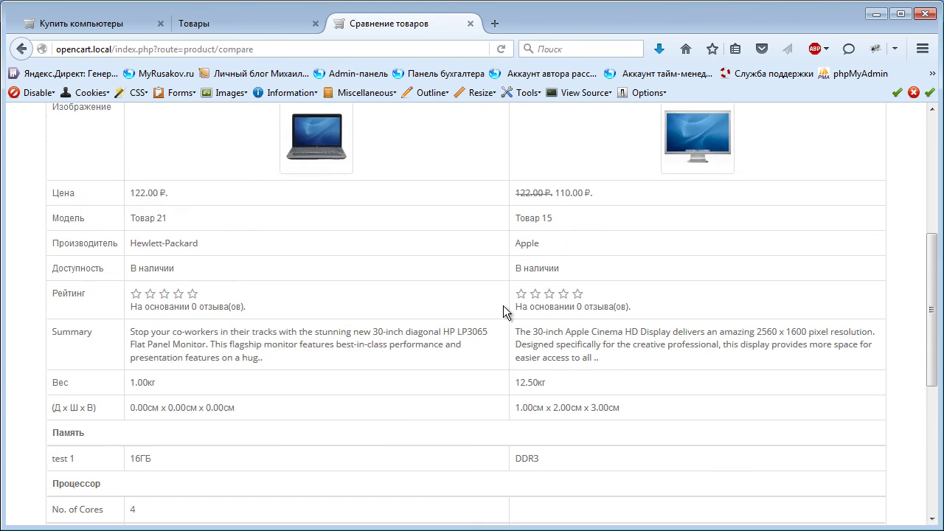
scroll(504, 369, down, 4)
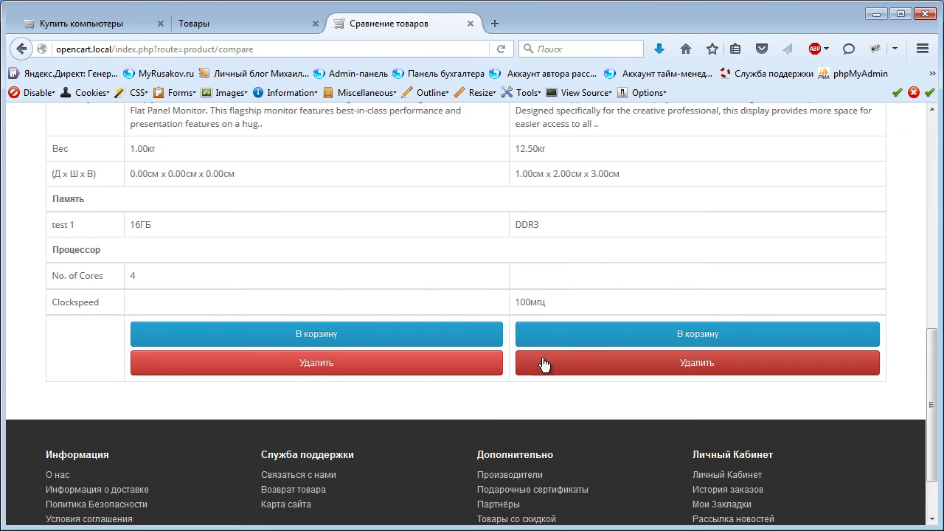
click(618, 374)
scroll(536, 310, up, 10)
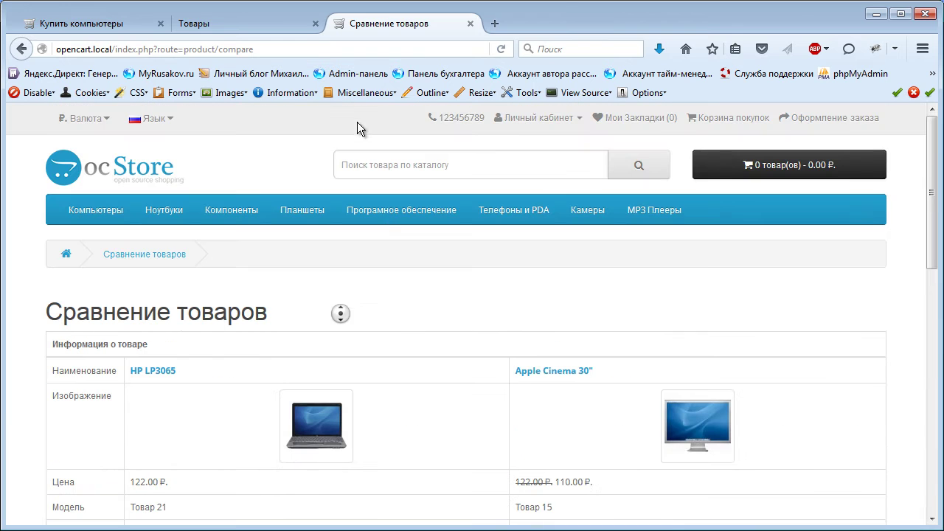
Switch to the admin product list and look through it
click(253, 23)
middle_click(387, 272)
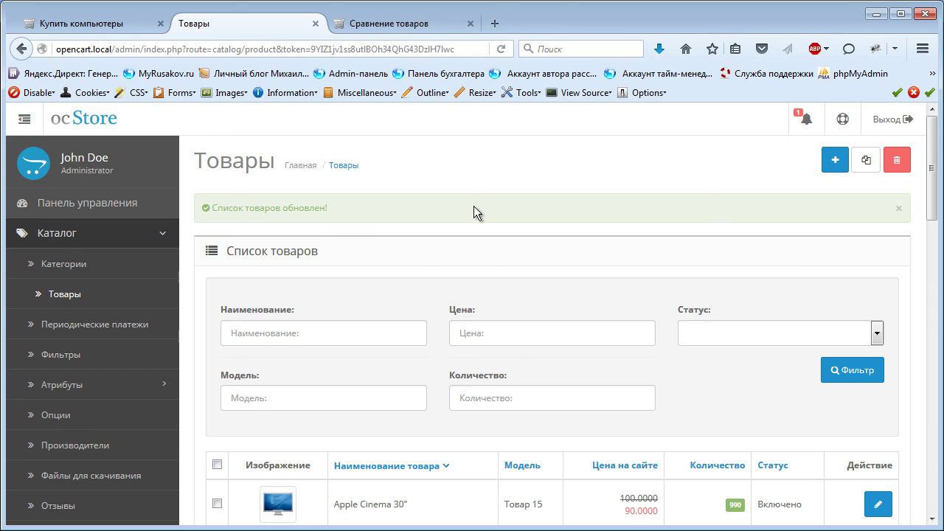
middle_click(473, 206)
click(504, 216)
scroll(62, 373, down, 5)
scroll(116, 320, up, 5)
drag(201, 210, 354, 218)
click(350, 210)
click(354, 218)
Return to the storefront product comparison and examine how both products' attributes are grouped in the table
click(396, 30)
scroll(324, 291, down, 10)
scroll(429, 366, up, 9)
scroll(429, 367, down, 7)
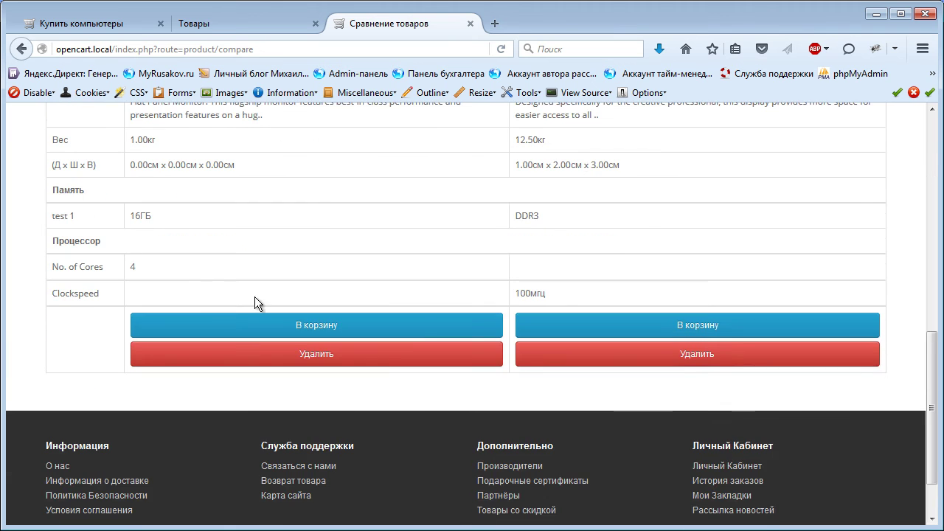
scroll(455, 317, up, 10)
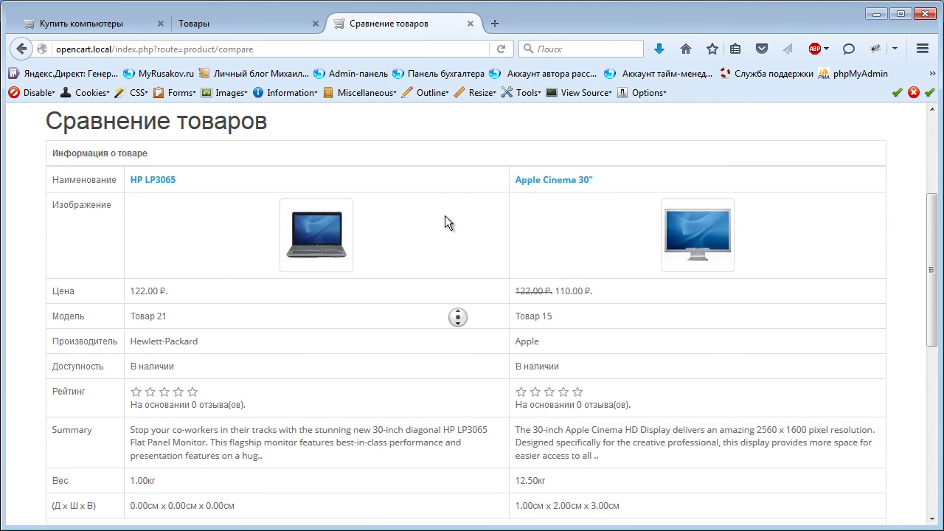
scroll(510, 364, down, 5)
scroll(467, 251, up, 2)
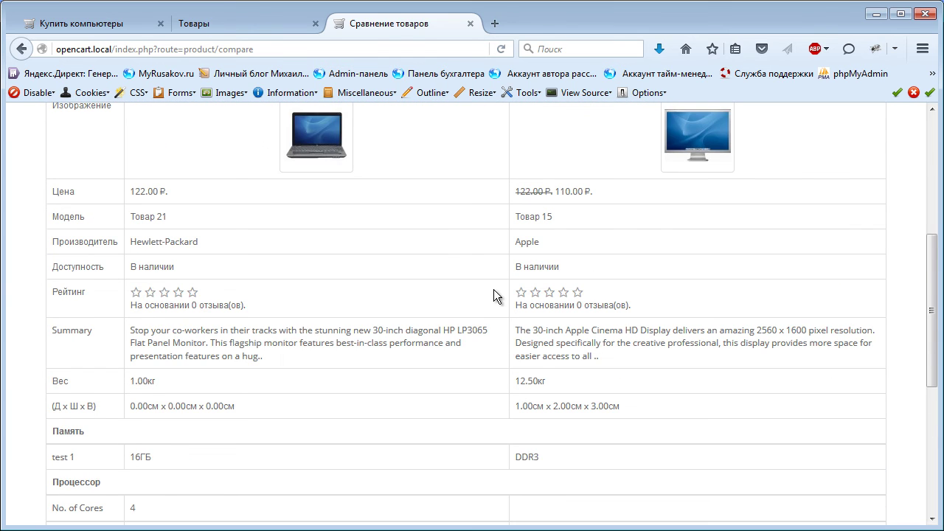
scroll(480, 391, down, 2)
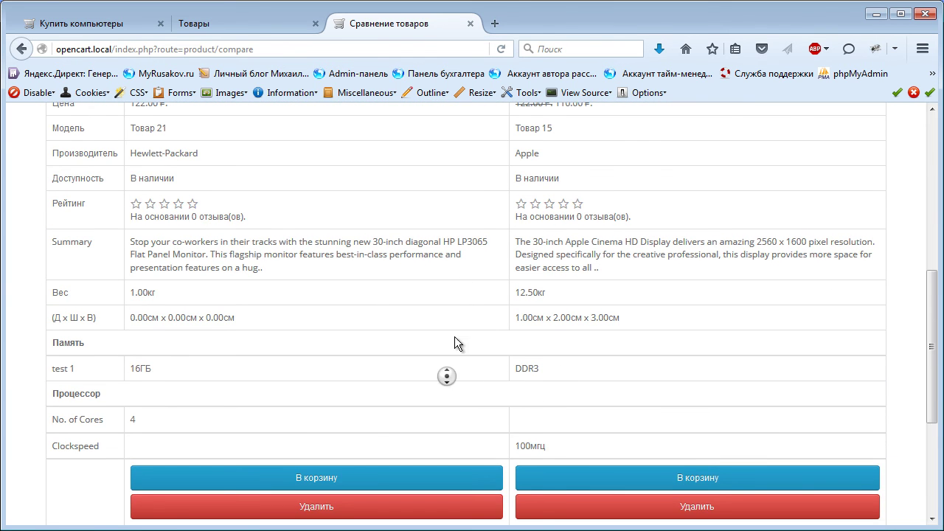
scroll(472, 346, up, 6)
scroll(461, 405, down, 3)
scroll(439, 295, up, 5)
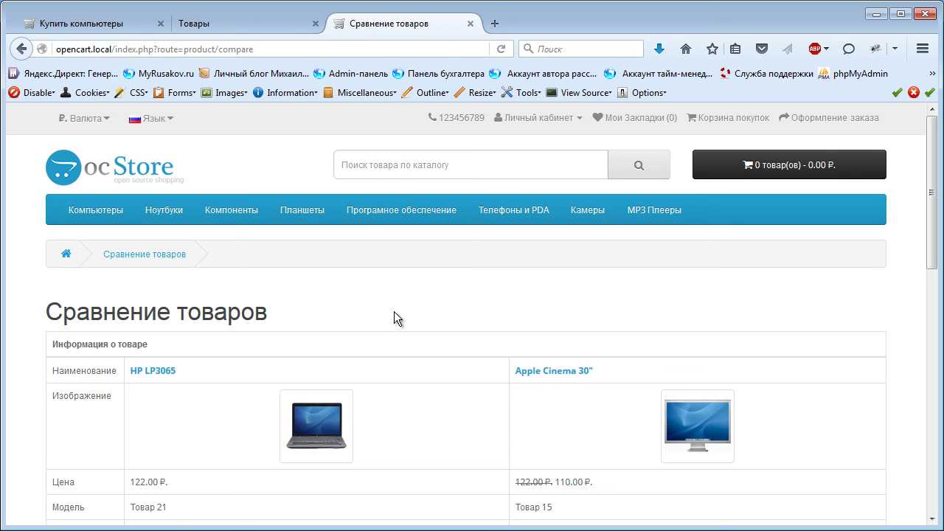
Switch back to the Товары list in the admin panel
click(224, 24)
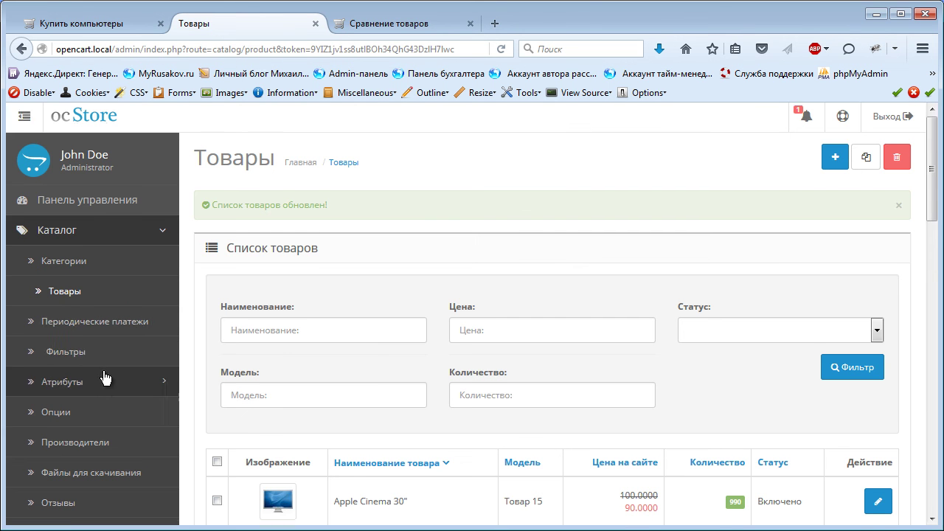